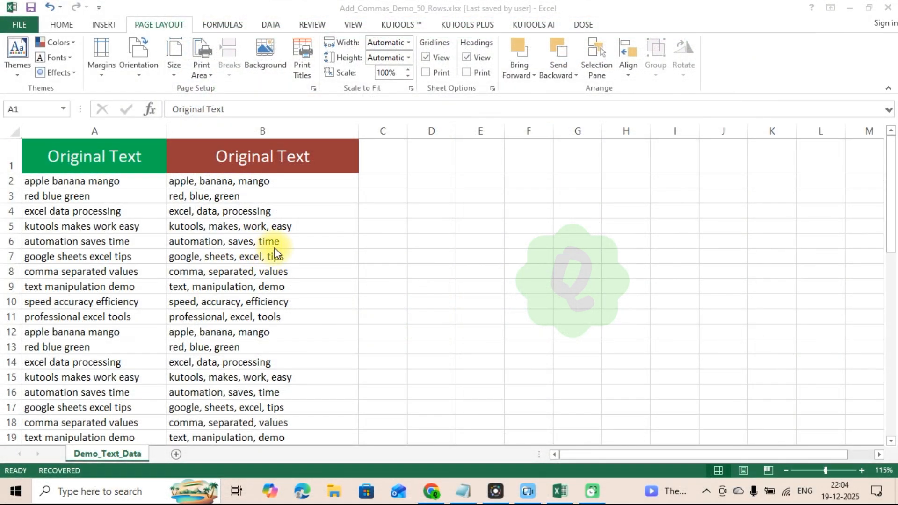
Step: Compare the space-separated text in column A with the comma-separated text in column B
{"action": "left_click_drag", "start_coordinate": [115, 174], "coordinate": [256, 387]}
{"action": "scroll", "coordinate": [309, 365], "scroll_direction": "up", "scroll_amount": 11}
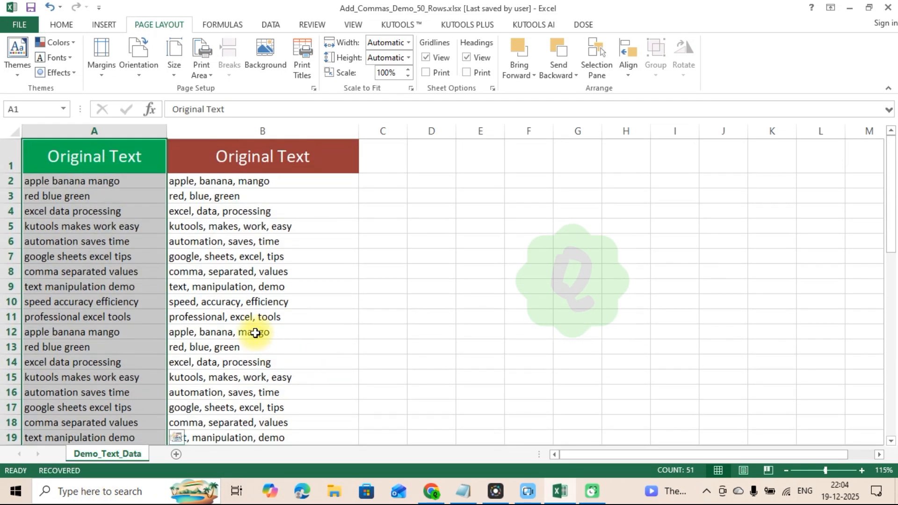
{"action": "left_click_drag", "start_coordinate": [281, 163], "coordinate": [287, 468]}
{"action": "scroll", "coordinate": [341, 348], "scroll_direction": "up", "scroll_amount": 4}
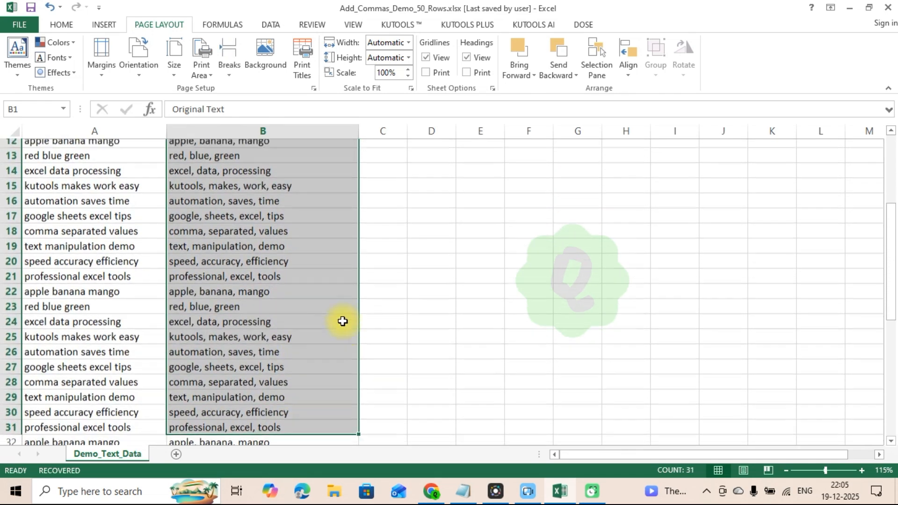
{"action": "left_click", "coordinate": [367, 303]}
{"action": "left_click_drag", "start_coordinate": [283, 166], "coordinate": [281, 422]}
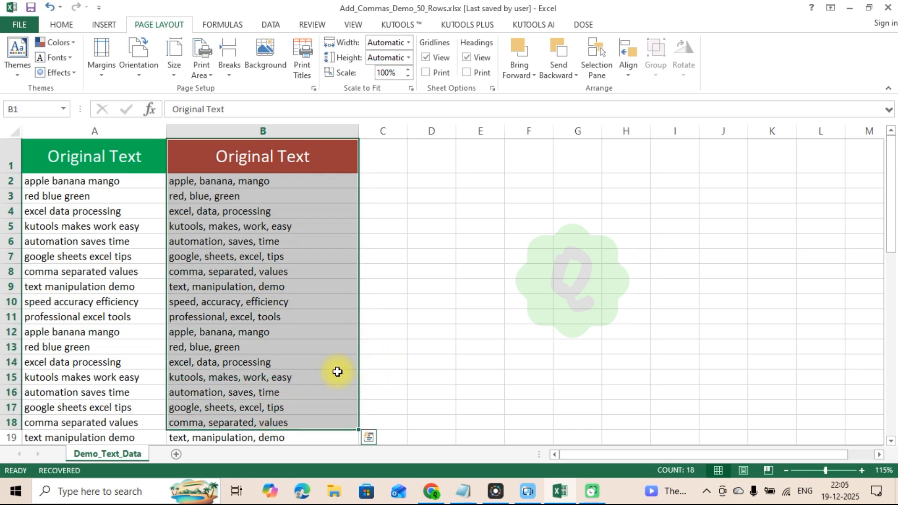
{"action": "left_click_drag", "start_coordinate": [378, 361], "coordinate": [393, 343]}
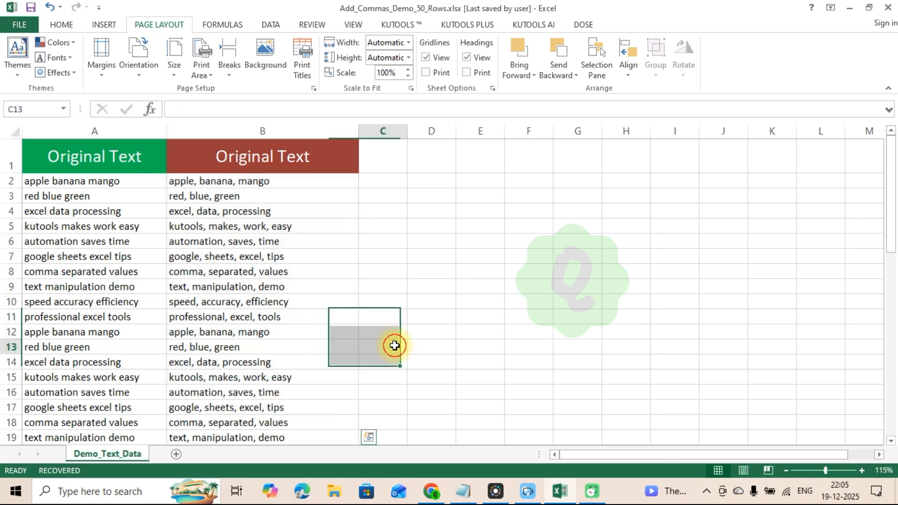
{"action": "left_click_drag", "start_coordinate": [110, 170], "coordinate": [279, 423]}
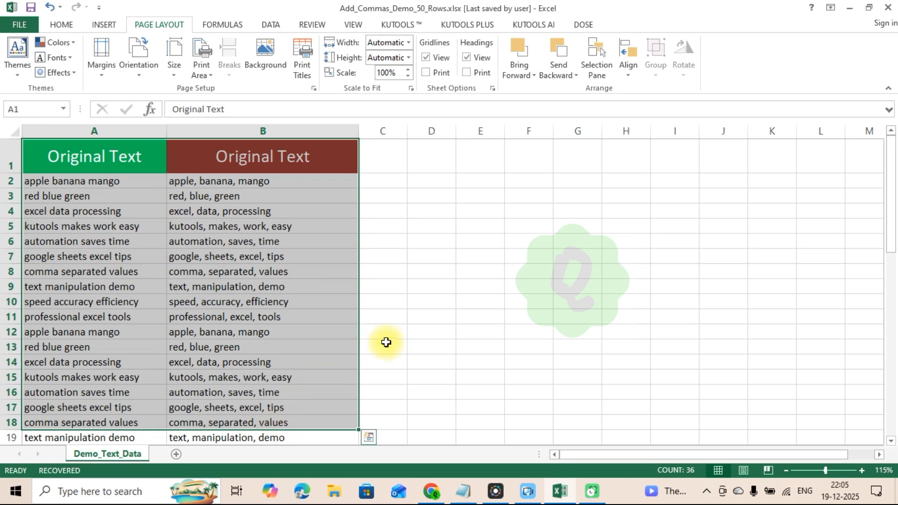
{"action": "left_click", "coordinate": [393, 346]}
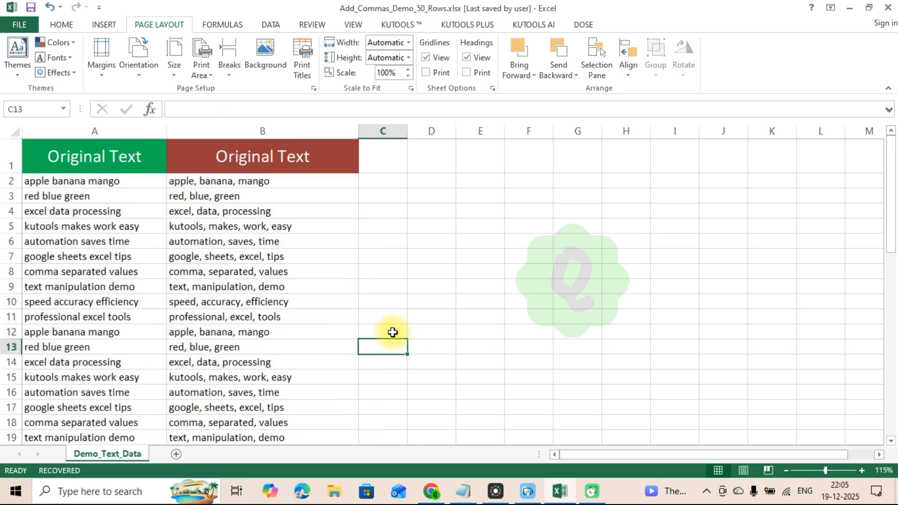
{"action": "left_click_drag", "start_coordinate": [291, 156], "coordinate": [288, 425]}
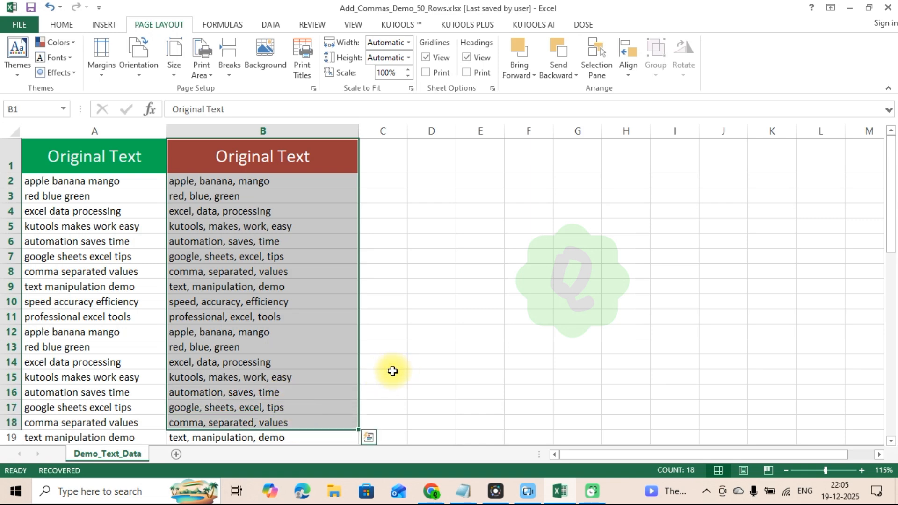
{"action": "left_click", "coordinate": [393, 371]}
{"action": "left_click_drag", "start_coordinate": [112, 159], "coordinate": [100, 436]}
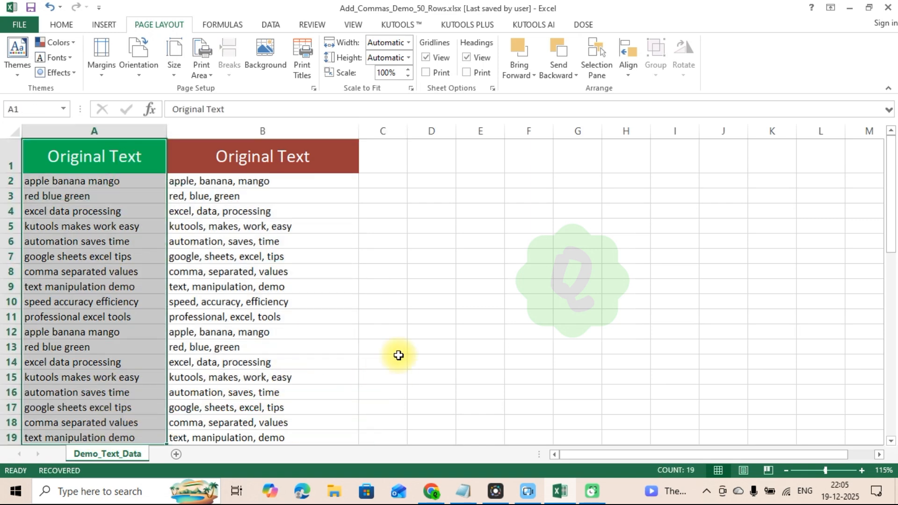
{"action": "left_click", "coordinate": [372, 349]}
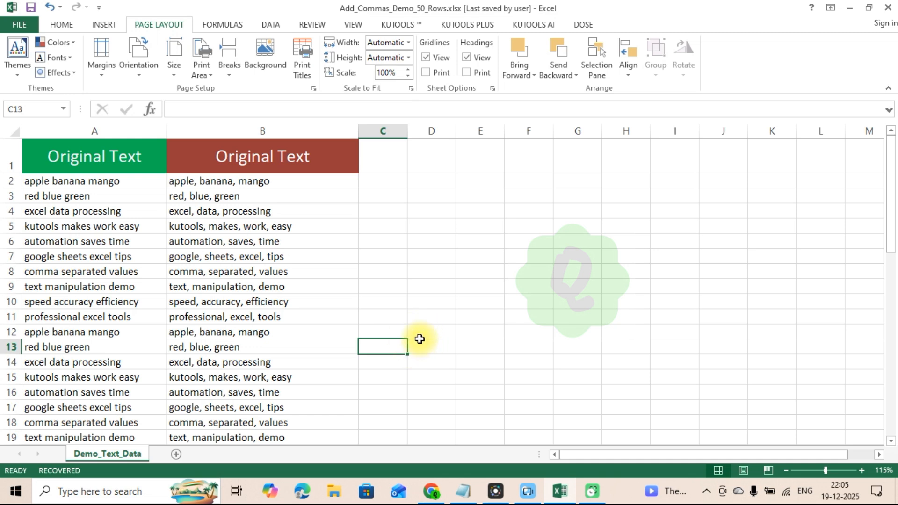
{"action": "left_click_drag", "start_coordinate": [291, 155], "coordinate": [285, 423]}
{"action": "left_click", "coordinate": [446, 350]}
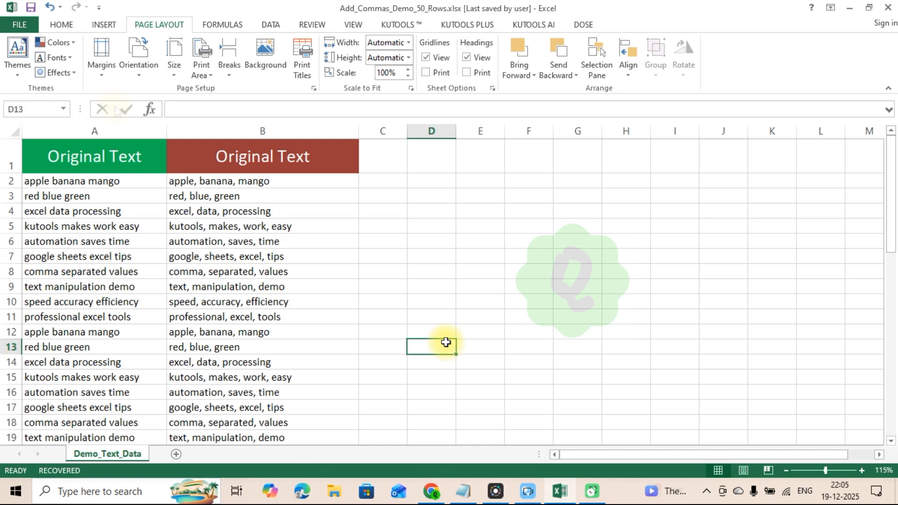
Step: Enable the Developer tab in the ribbon customization options
{"action": "left_click", "coordinate": [16, 26]}
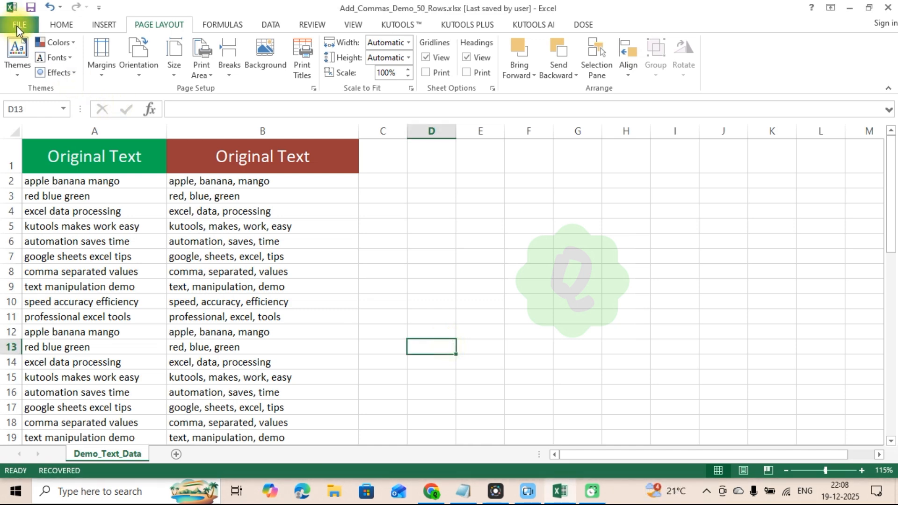
{"action": "left_click", "coordinate": [33, 321]}
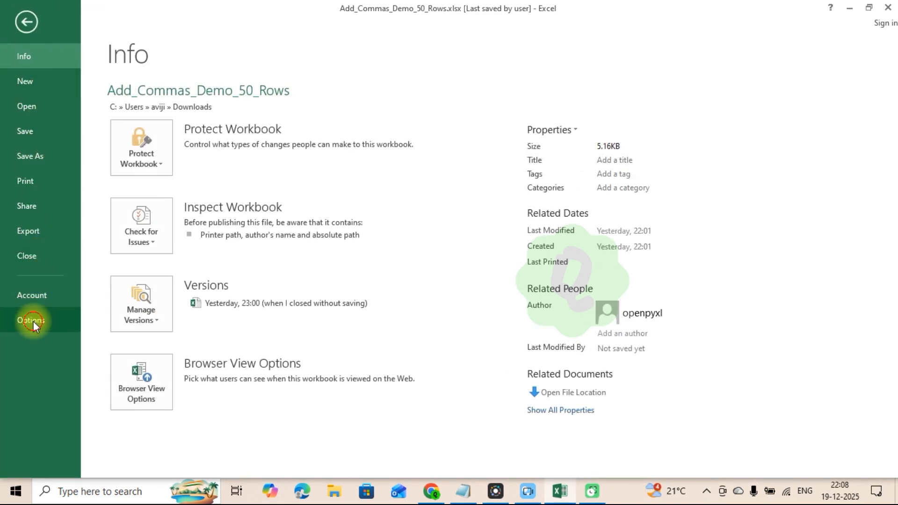
{"action": "left_click", "coordinate": [216, 157]}
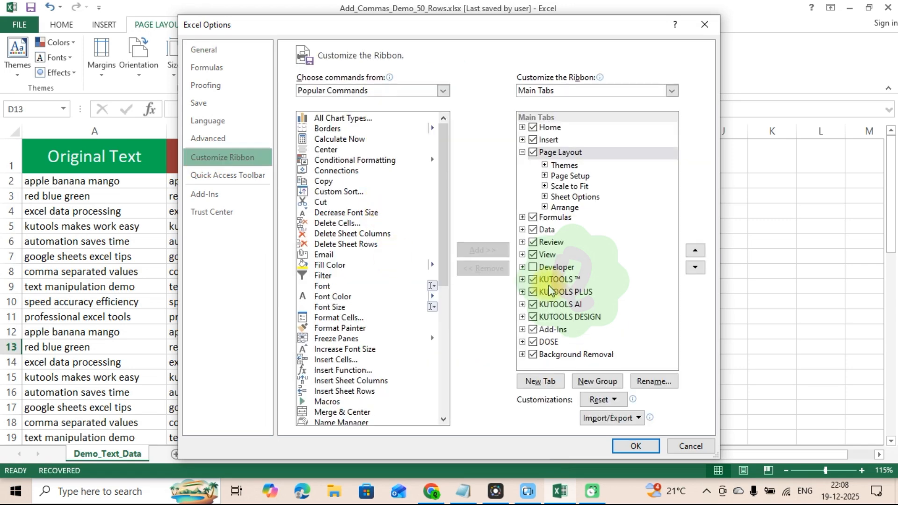
{"action": "left_click", "coordinate": [534, 267]}
{"action": "left_click", "coordinate": [627, 446]}
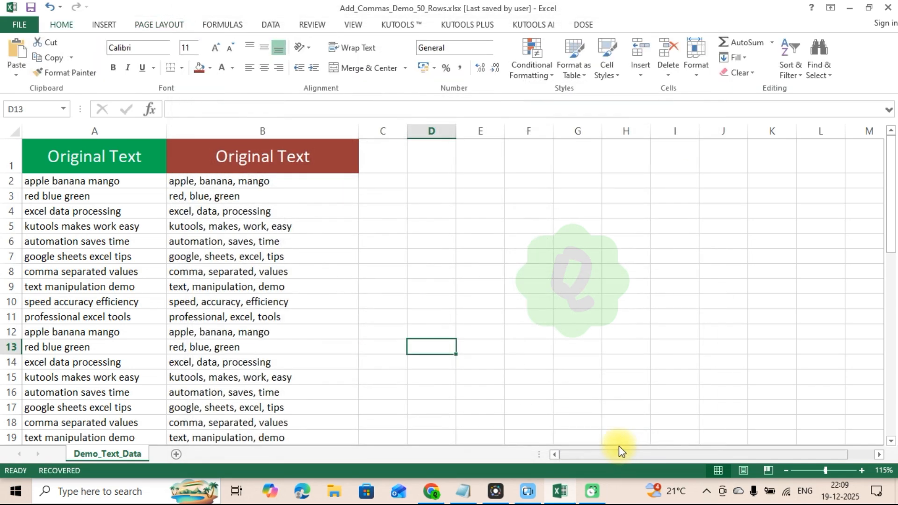
Step: Open the Visual Basic editor and insert a new module into the workbook's project
{"action": "left_click", "coordinate": [159, 24]}
{"action": "left_click", "coordinate": [405, 26]}
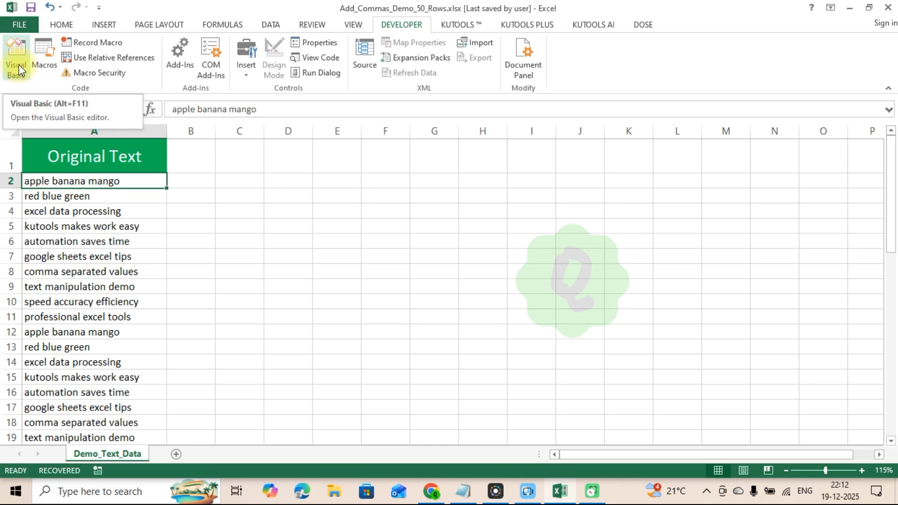
{"action": "left_click", "coordinate": [18, 65]}
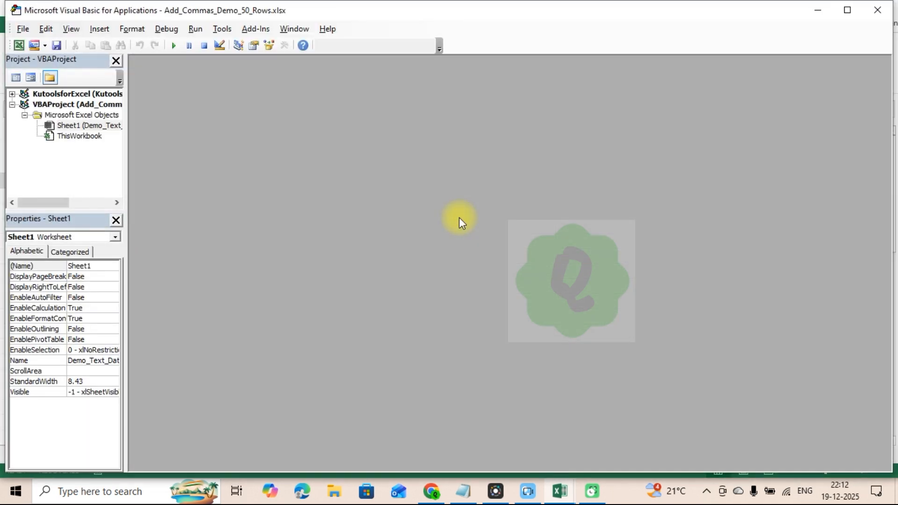
{"action": "left_click", "coordinate": [79, 131]}
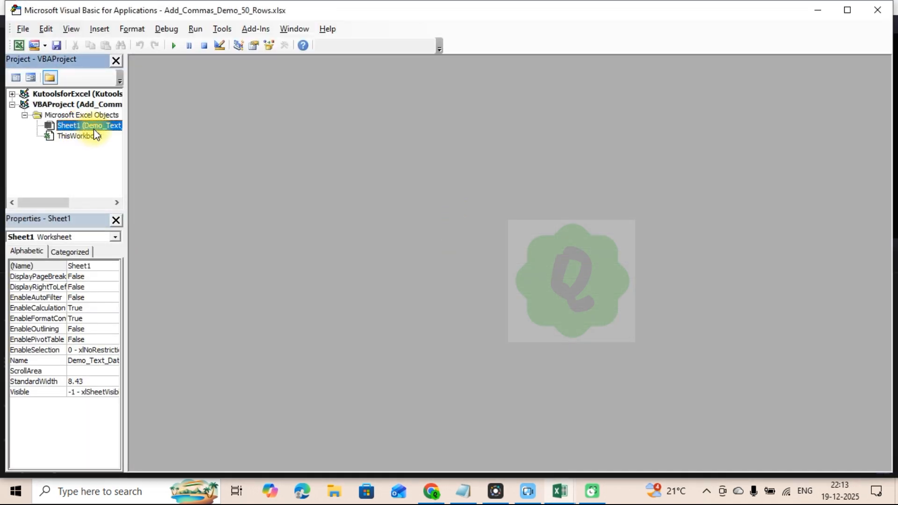
{"action": "right_click", "coordinate": [93, 131]}
{"action": "mouse_move", "coordinate": [143, 200]}
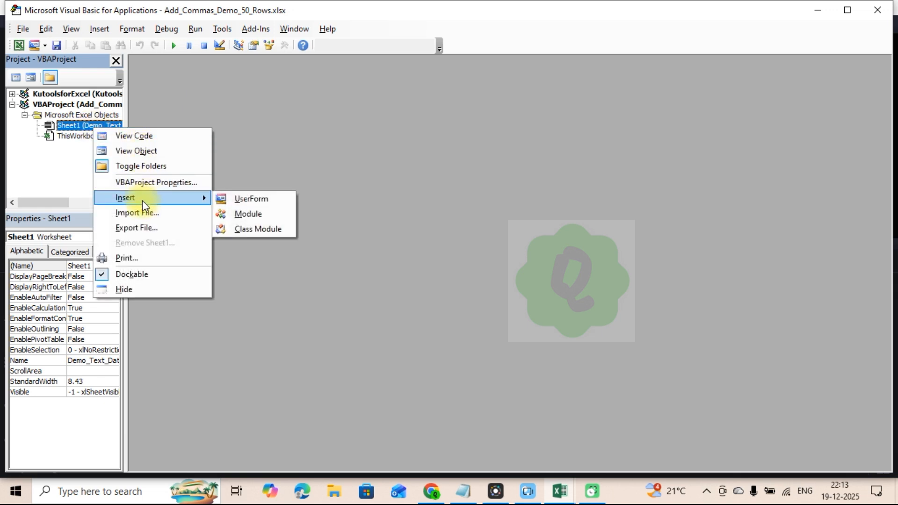
{"action": "left_click", "coordinate": [251, 216]}
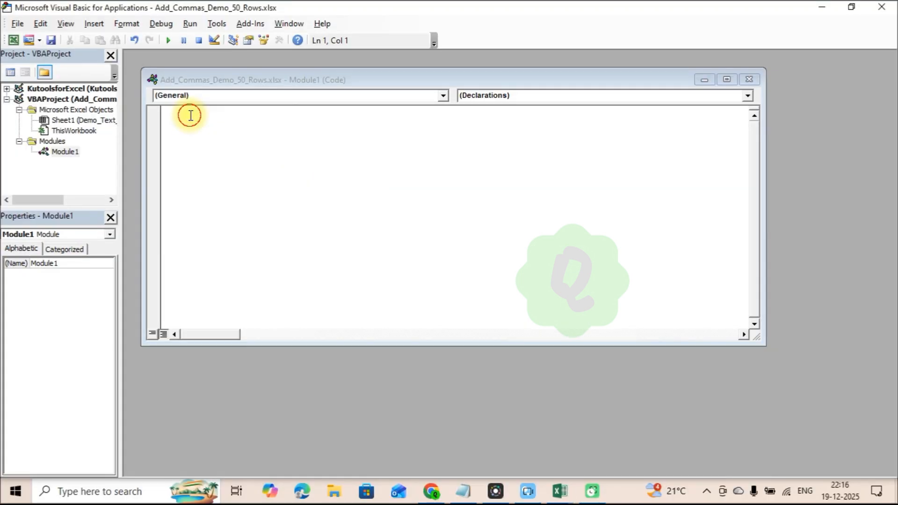
Step: Write an AddCommasBetweenWords macro that asks for a range under the title "Quizziin" and replaces spaces in trimmed, non-empty cells with ", "
{"action": "type", "text": "Sub AddCommasBetweenWords()     Dim WorkRng As Range     Dim Rng As Range     On Error Resume Next     xTitleId = \"Quizziin\"     Set WorkRng = Application.Selection     Set WorkRng = Application.InputBox(\"Select Range\", xTitleId, WorkRng.Address, Type:=8)     For Each Rng In WorkRng         If Rng.Value <> \"\" Then             Rng.Value = Replace(Application.WorksheetFunction.Trim(Rng.Value), \" \", \", \")         End If     Next End Sub"}
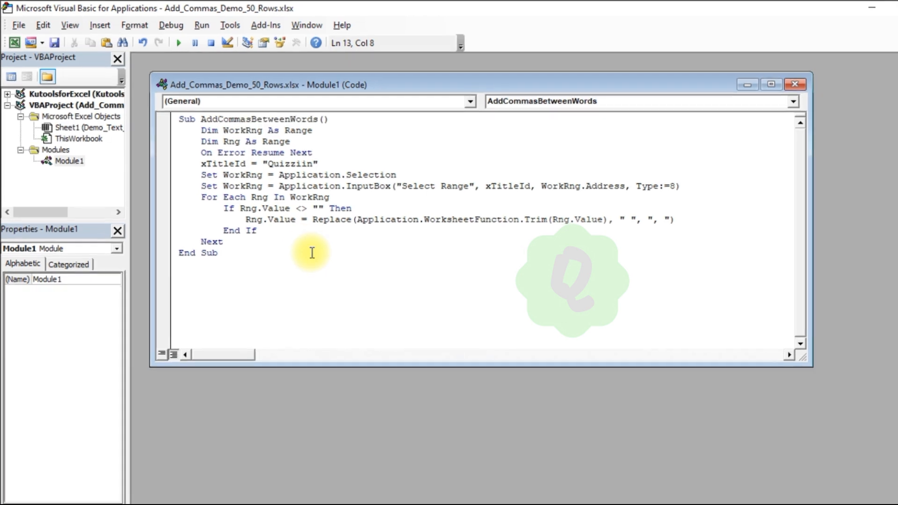
{"action": "left_click_drag", "start_coordinate": [177, 119], "coordinate": [293, 270]}
{"action": "left_click", "coordinate": [314, 290]}
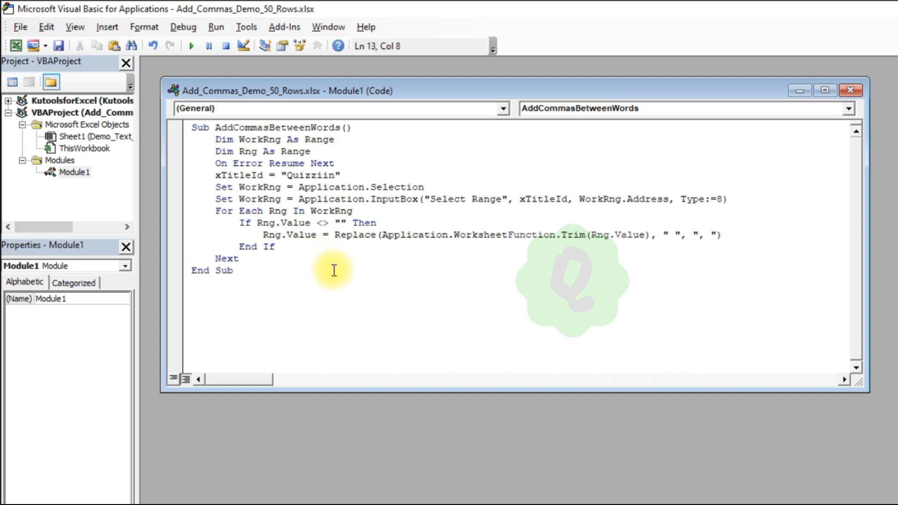
Step: Review the AddCommasBetweenWords code, from its variable declarations to the end of the loop
{"action": "left_click_drag", "start_coordinate": [319, 276], "coordinate": [181, 130]}
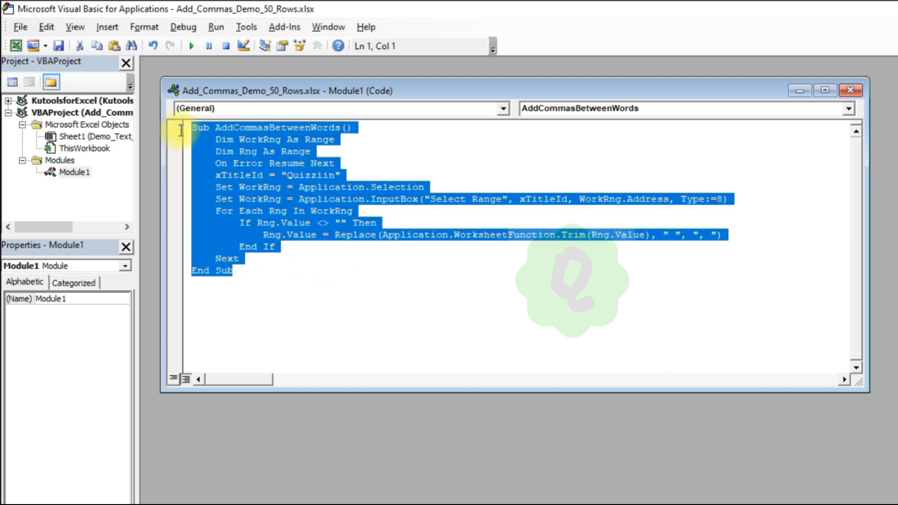
{"action": "left_click", "coordinate": [289, 280]}
{"action": "left_click_drag", "start_coordinate": [254, 275], "coordinate": [180, 153]}
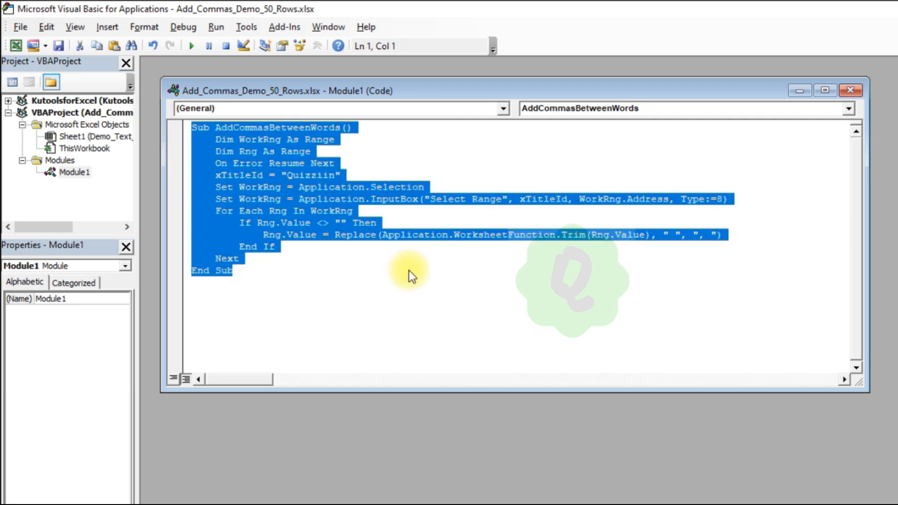
{"action": "left_click", "coordinate": [408, 294]}
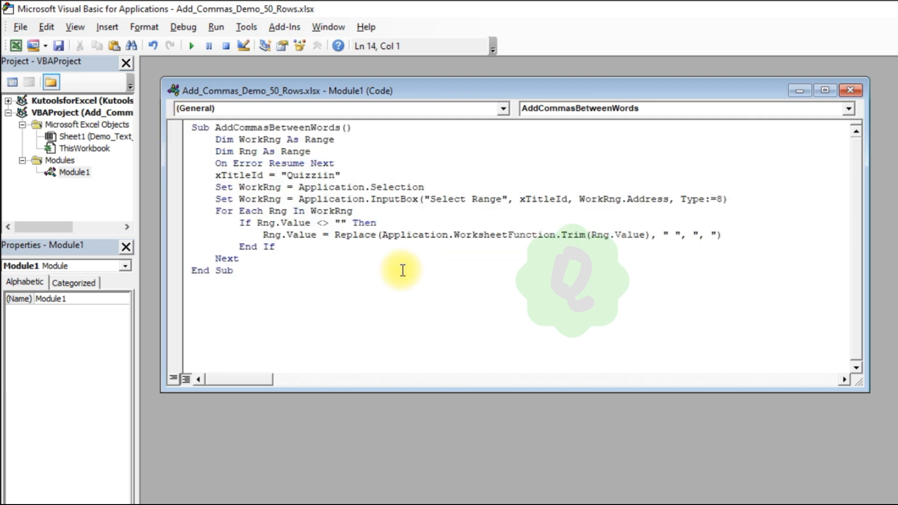
{"action": "left_click_drag", "start_coordinate": [240, 137], "coordinate": [355, 173]}
{"action": "left_click", "coordinate": [318, 250]}
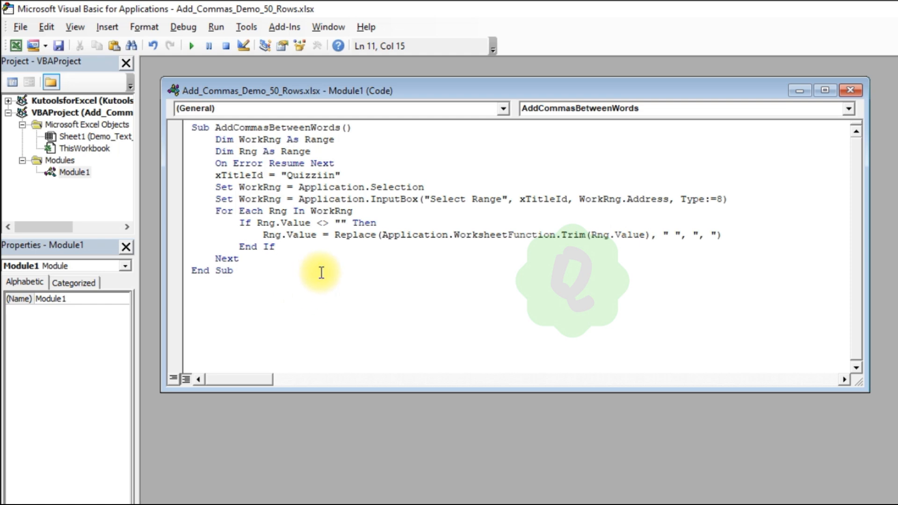
{"action": "left_click_drag", "start_coordinate": [259, 271], "coordinate": [181, 123]}
{"action": "left_click", "coordinate": [302, 249]}
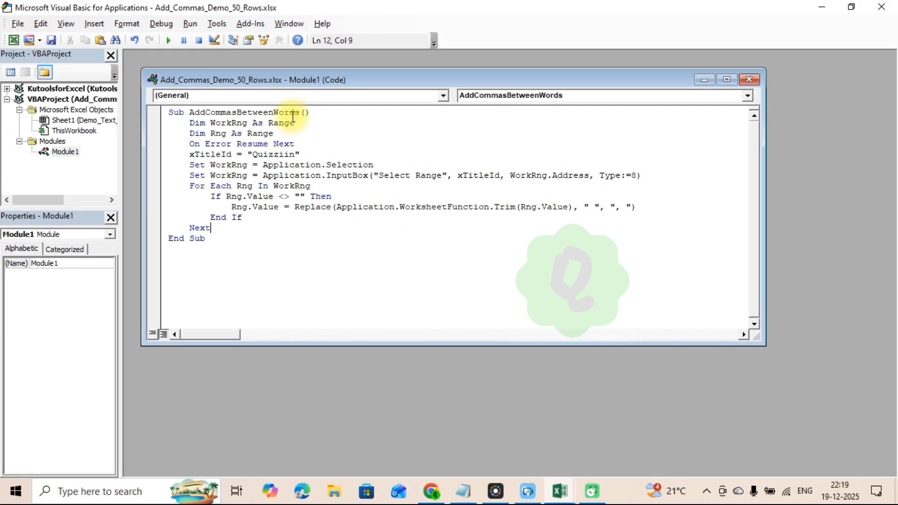
Step: Run the AddCommasBetweenWords macro on the range $A$2:$A$50 and return to the worksheet
{"action": "left_click", "coordinate": [169, 40]}
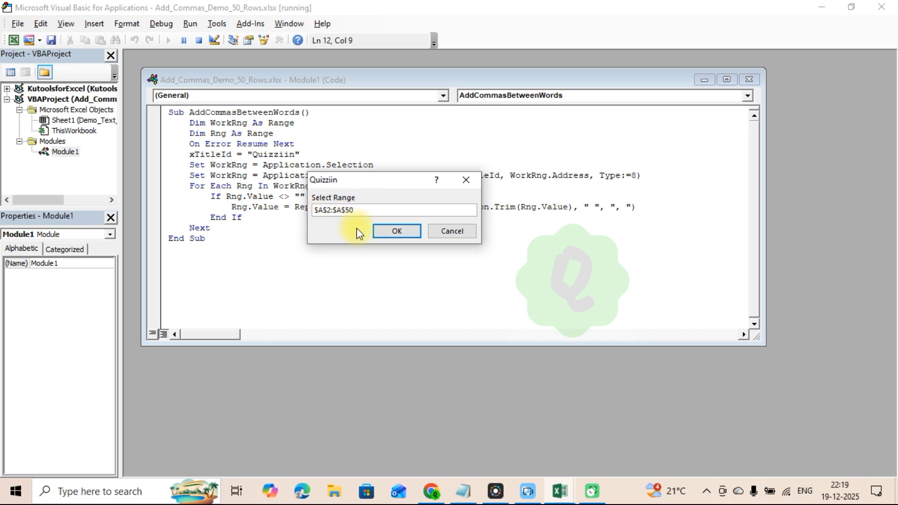
{"action": "left_click", "coordinate": [361, 211]}
{"action": "left_click", "coordinate": [413, 235]}
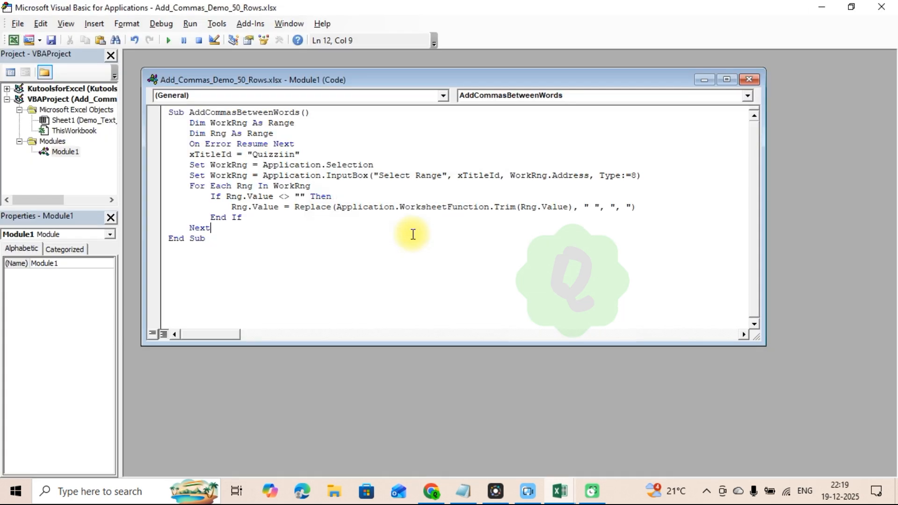
{"action": "left_click", "coordinate": [560, 491]}
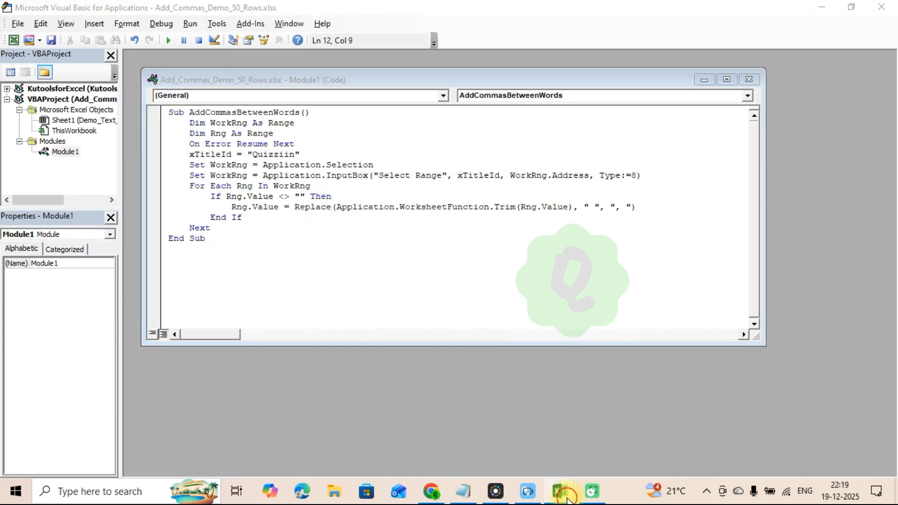
{"action": "left_click", "coordinate": [479, 445]}
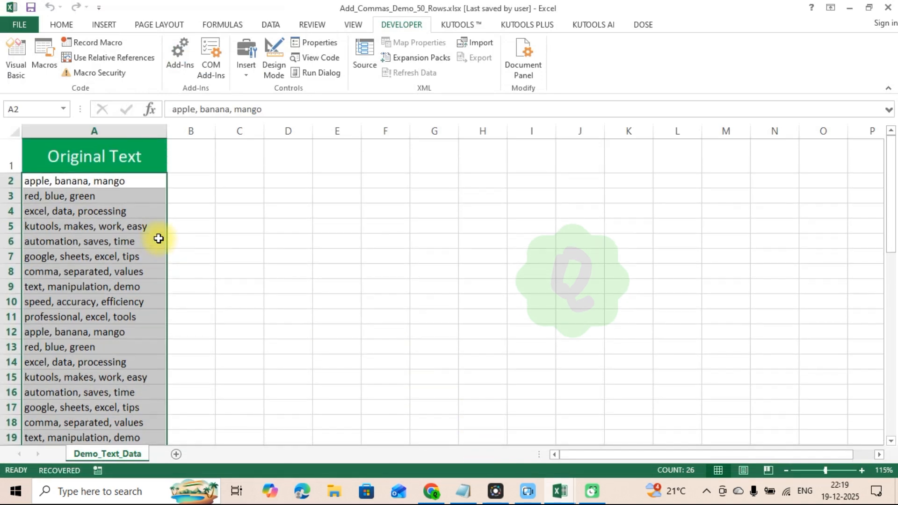
Step: Examine the text in column A from row 2 down to row 51 for commas between the words
{"action": "left_click_drag", "start_coordinate": [109, 183], "coordinate": [121, 451]}
{"action": "scroll", "coordinate": [136, 366], "scroll_direction": "up", "scroll_amount": 10}
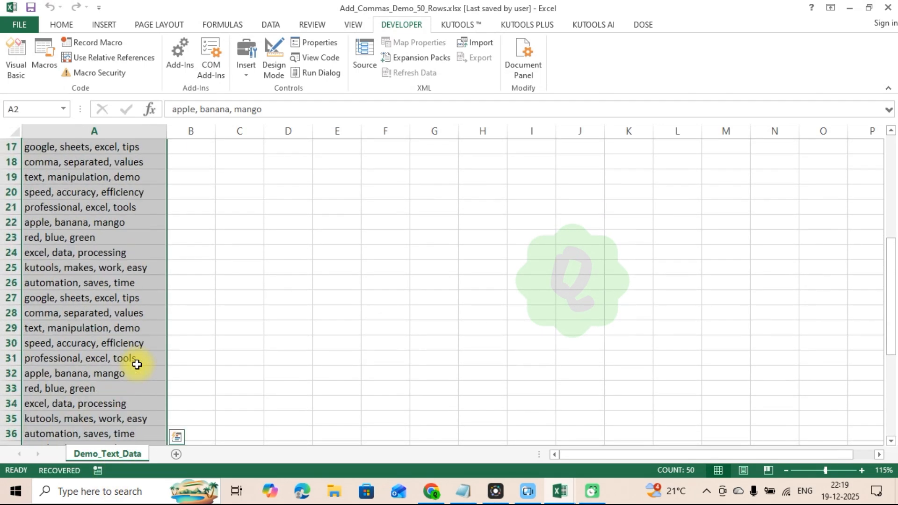
{"action": "scroll", "coordinate": [136, 363], "scroll_direction": "up", "scroll_amount": 3}
{"action": "left_click", "coordinate": [222, 273]}
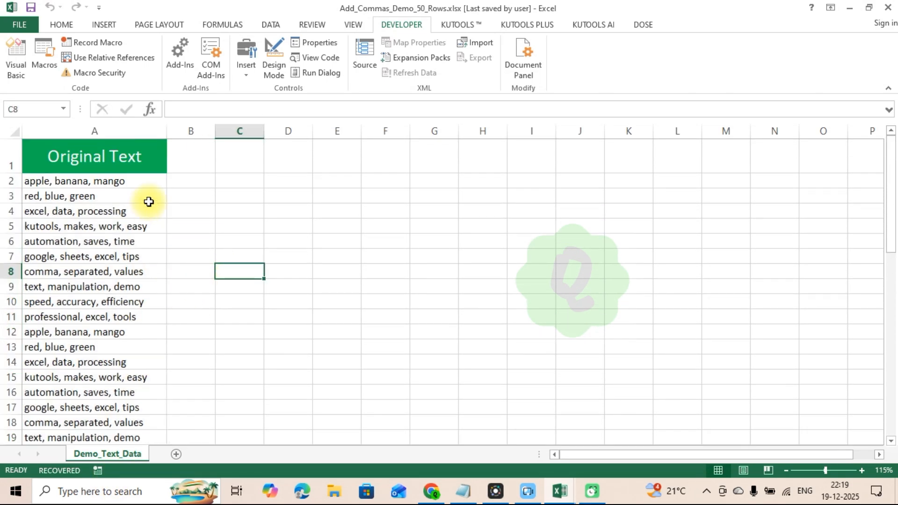
{"action": "left_click_drag", "start_coordinate": [136, 181], "coordinate": [136, 431]}
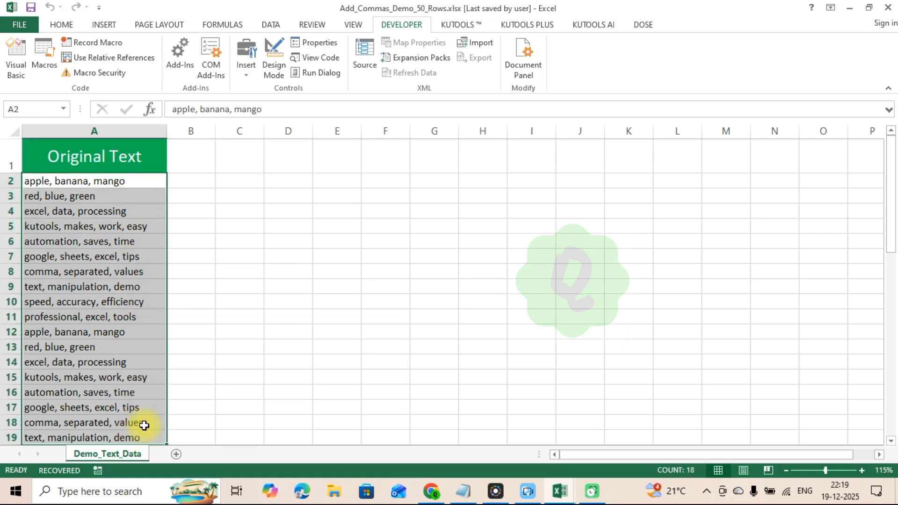
{"action": "scroll", "coordinate": [305, 321], "scroll_direction": "down", "scroll_amount": 6}
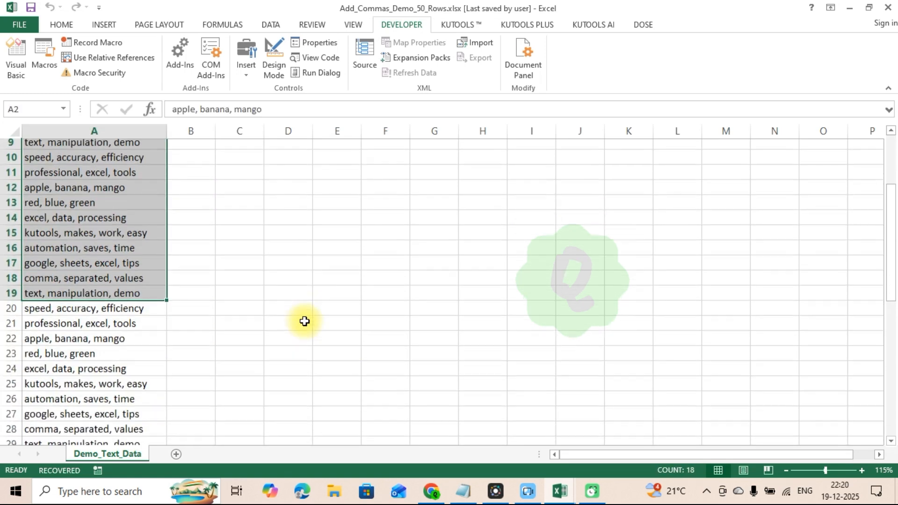
{"action": "scroll", "coordinate": [305, 320], "scroll_direction": "down", "scroll_amount": 8}
{"action": "scroll", "coordinate": [305, 318], "scroll_direction": "up", "scroll_amount": 7}
{"action": "scroll", "coordinate": [305, 317], "scroll_direction": "up", "scroll_amount": 7}
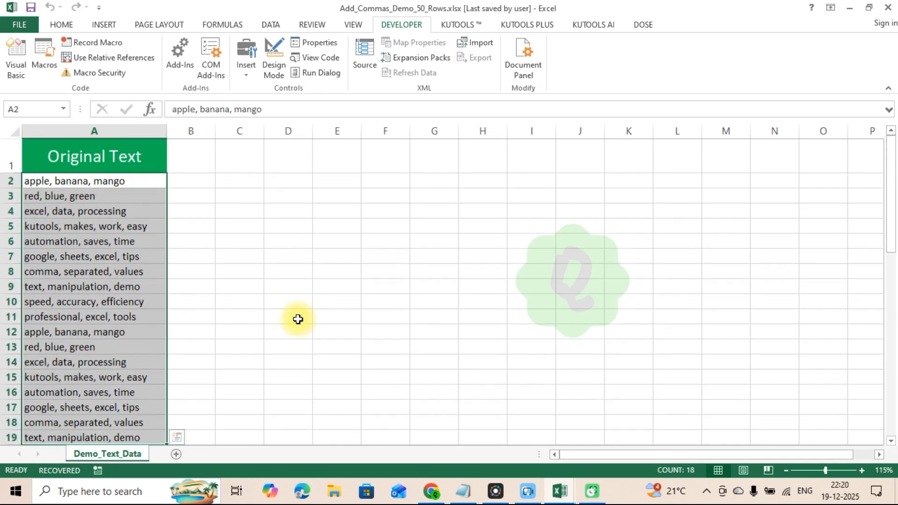
{"action": "left_click", "coordinate": [255, 285]}
{"action": "left_click_drag", "start_coordinate": [112, 180], "coordinate": [103, 463]}
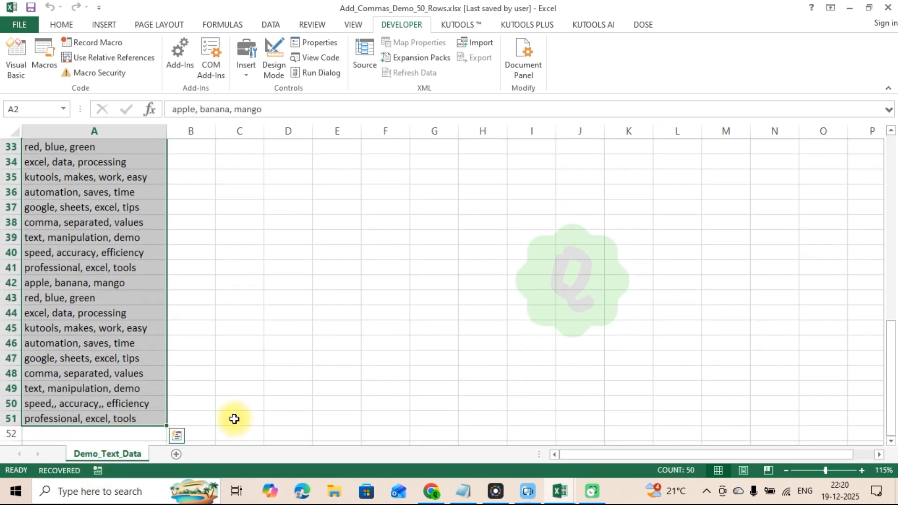
{"action": "scroll", "coordinate": [217, 361], "scroll_direction": "up", "scroll_amount": 11}
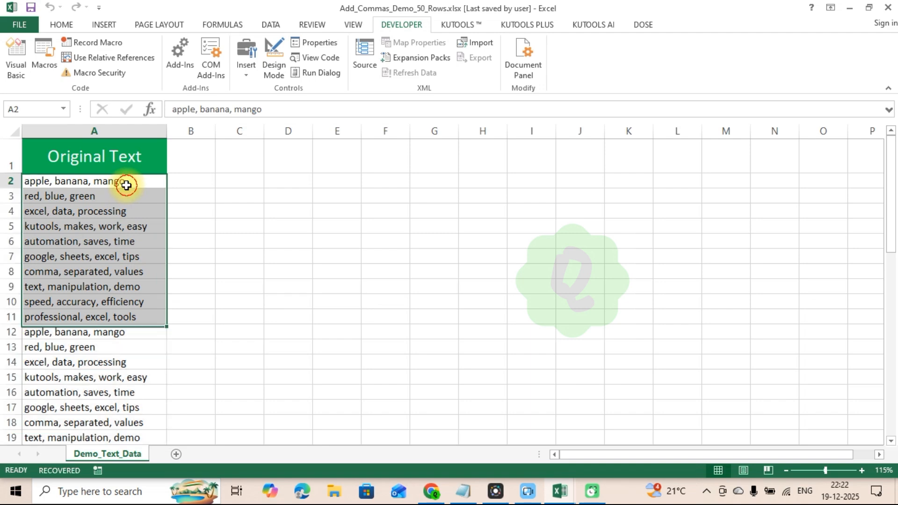
{"action": "left_click_drag", "start_coordinate": [126, 185], "coordinate": [126, 427]}
{"action": "scroll", "coordinate": [184, 318], "scroll_direction": "up", "scroll_amount": 9}
{"action": "scroll", "coordinate": [183, 318], "scroll_direction": "up", "scroll_amount": 3}
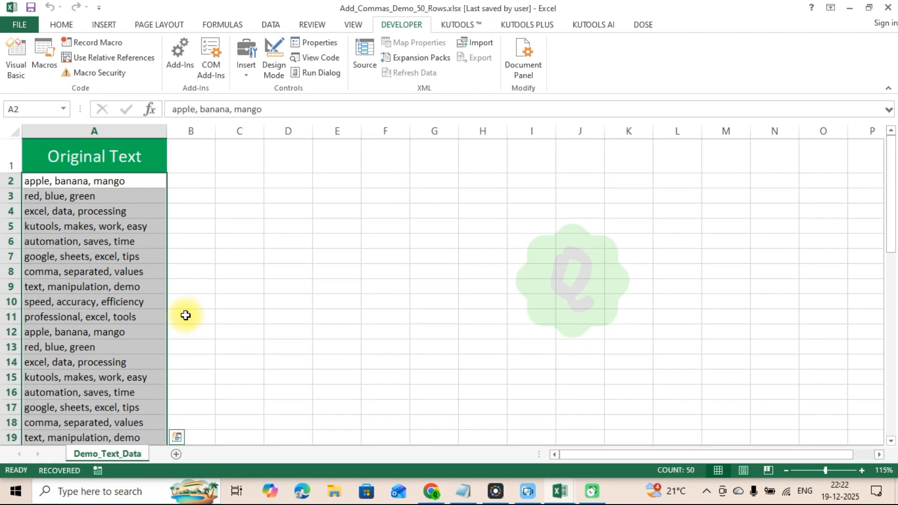
{"action": "left_click", "coordinate": [255, 275]}
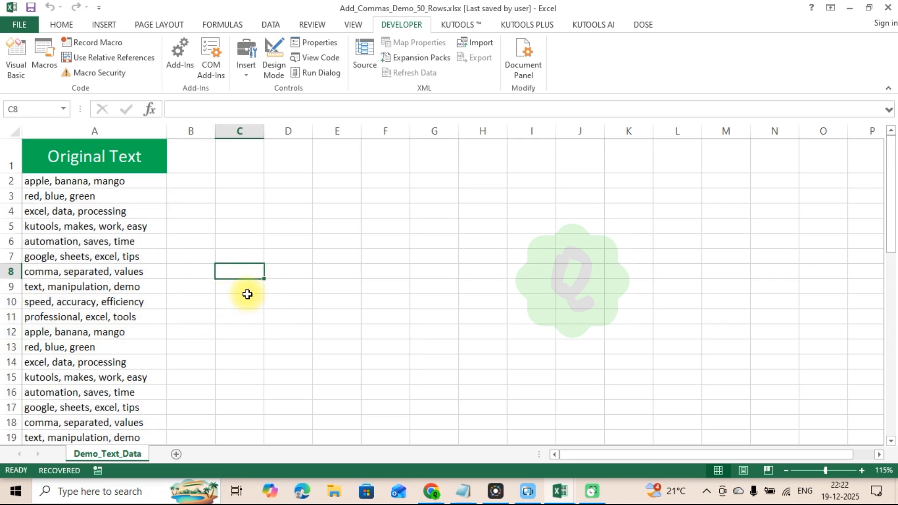
{"action": "left_click_drag", "start_coordinate": [117, 182], "coordinate": [118, 378]}
{"action": "left_click", "coordinate": [229, 352]}
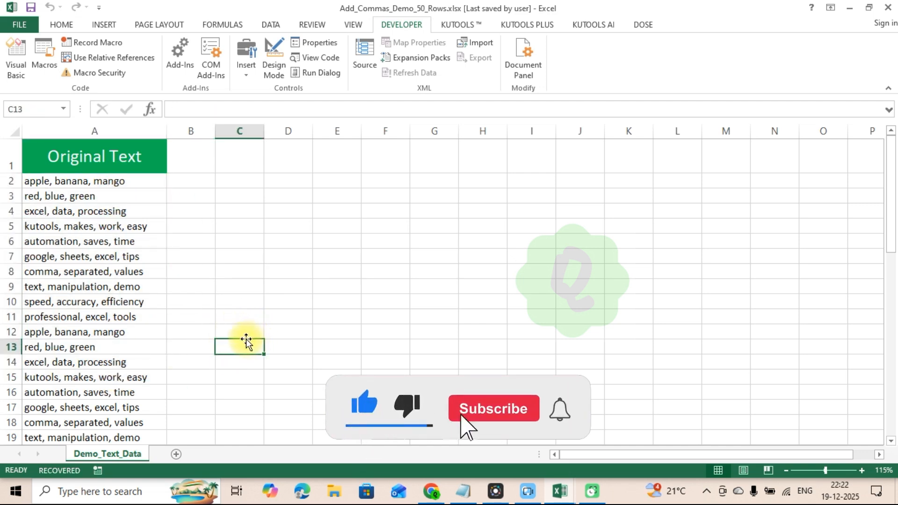